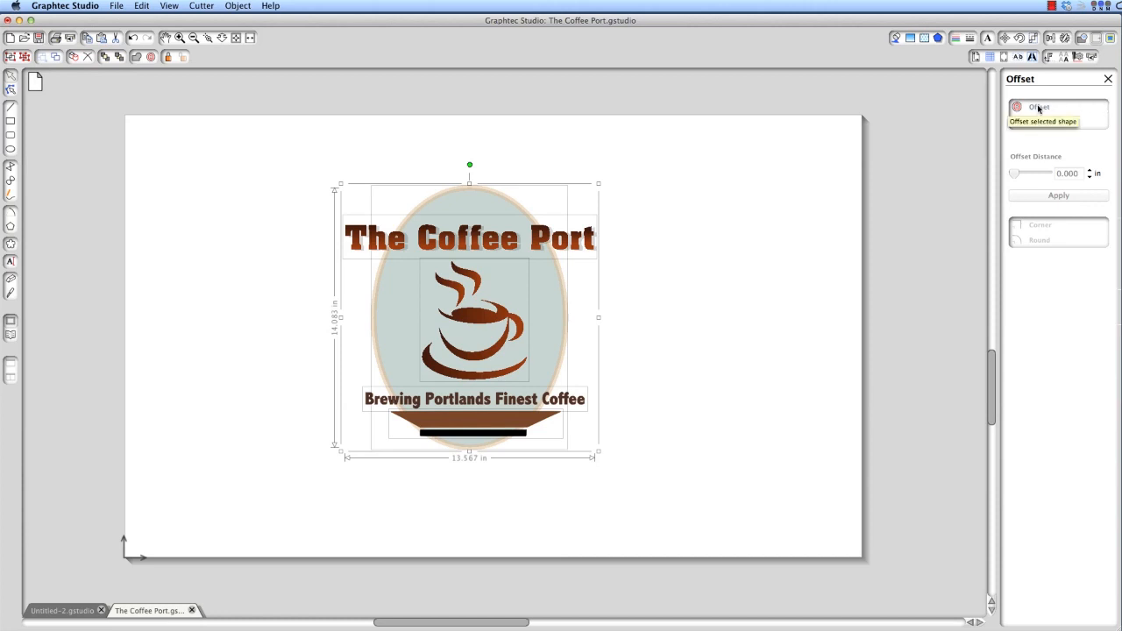
Create and apply an offset outline around the selected coffee logo at a distance of 0.250 in
click(1039, 108)
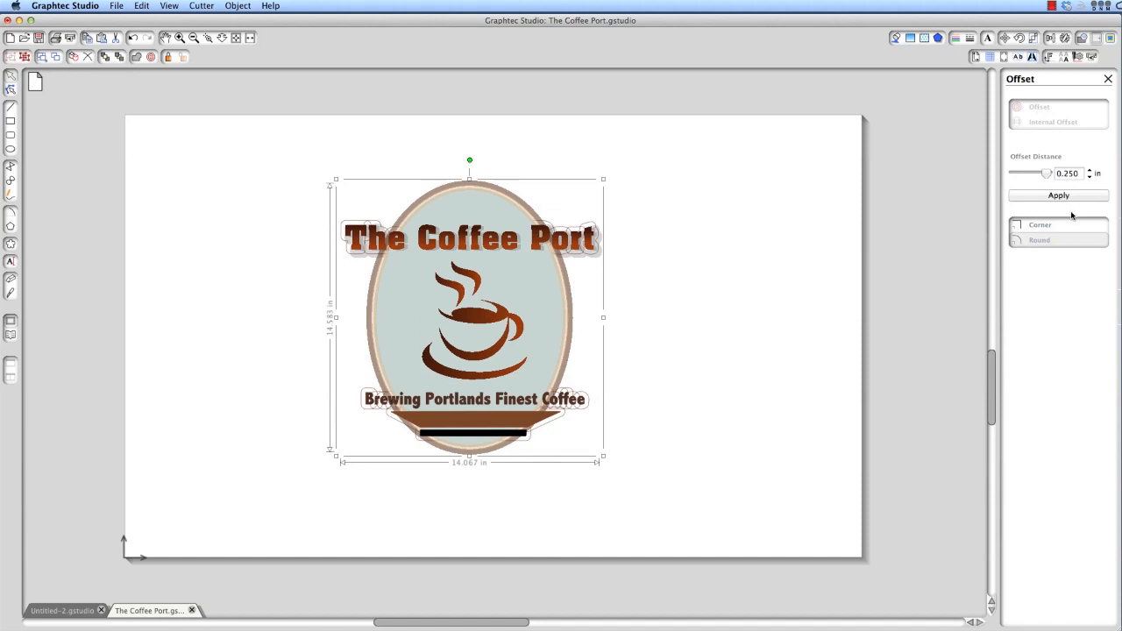
click(1059, 196)
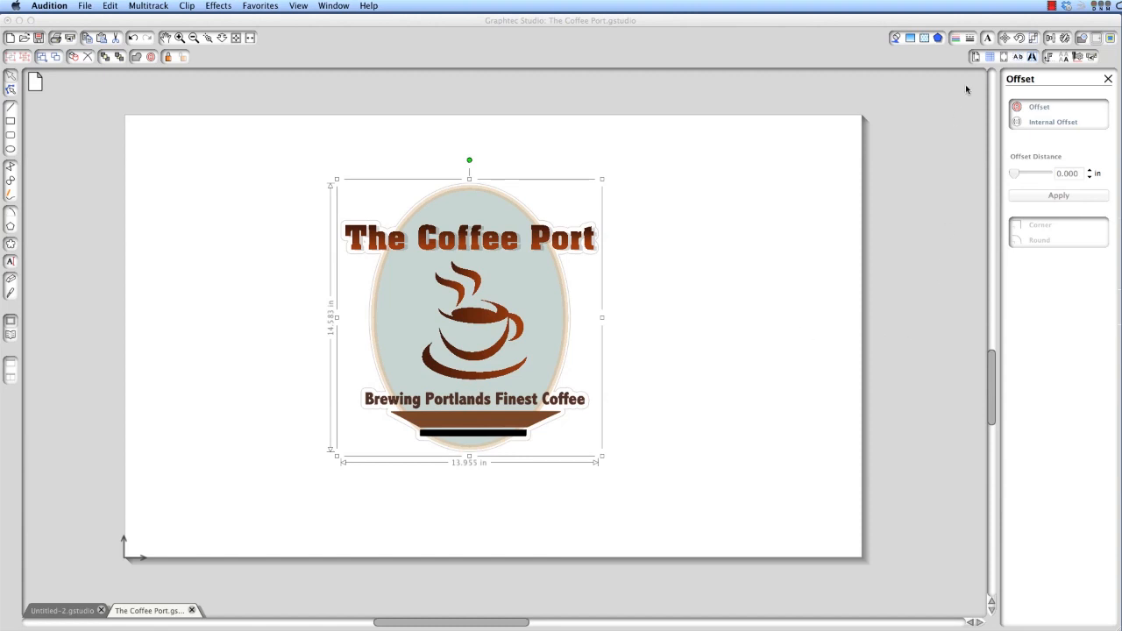
Style the offset outline as a 0.050 in thick, widely spaced dashed line in medium gray
click(970, 56)
click(973, 56)
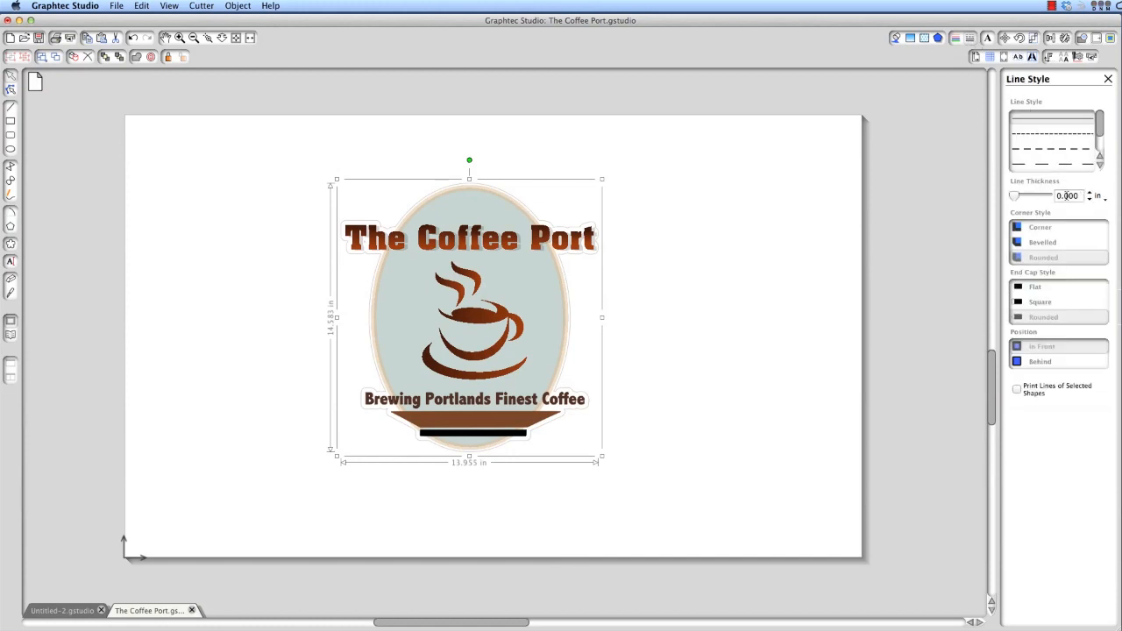
drag(1014, 196, 1049, 197)
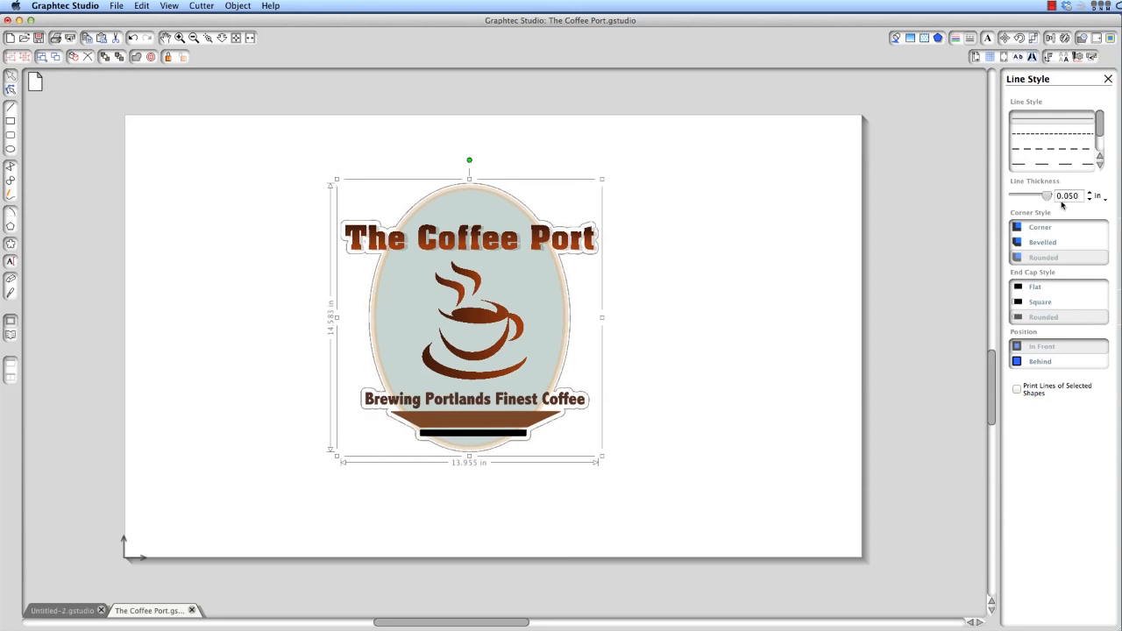
click(1063, 152)
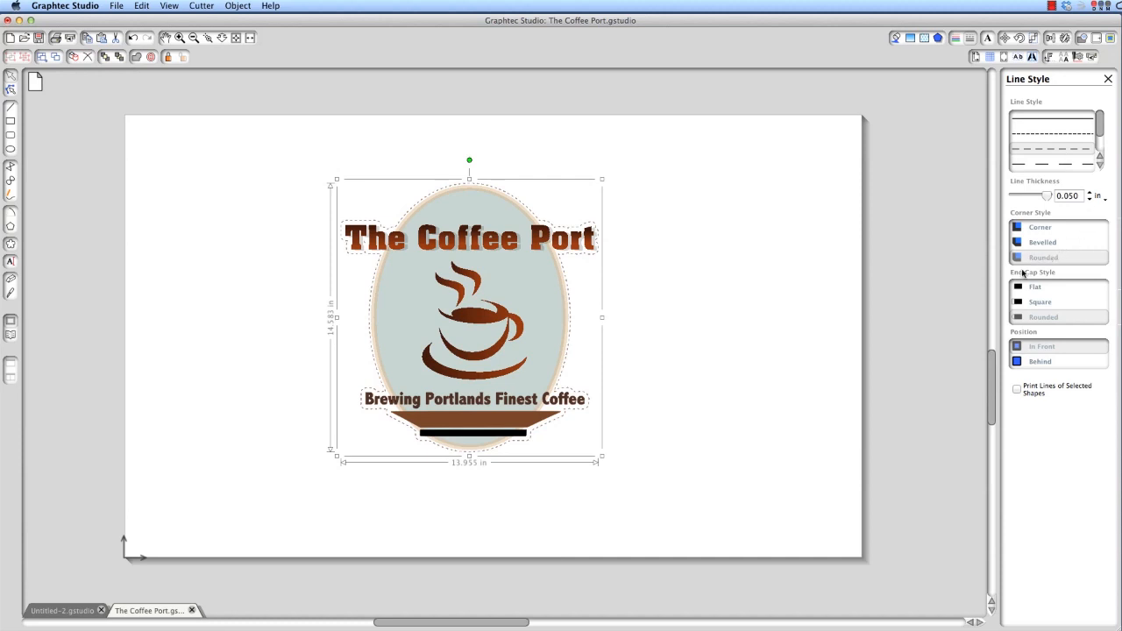
click(1059, 164)
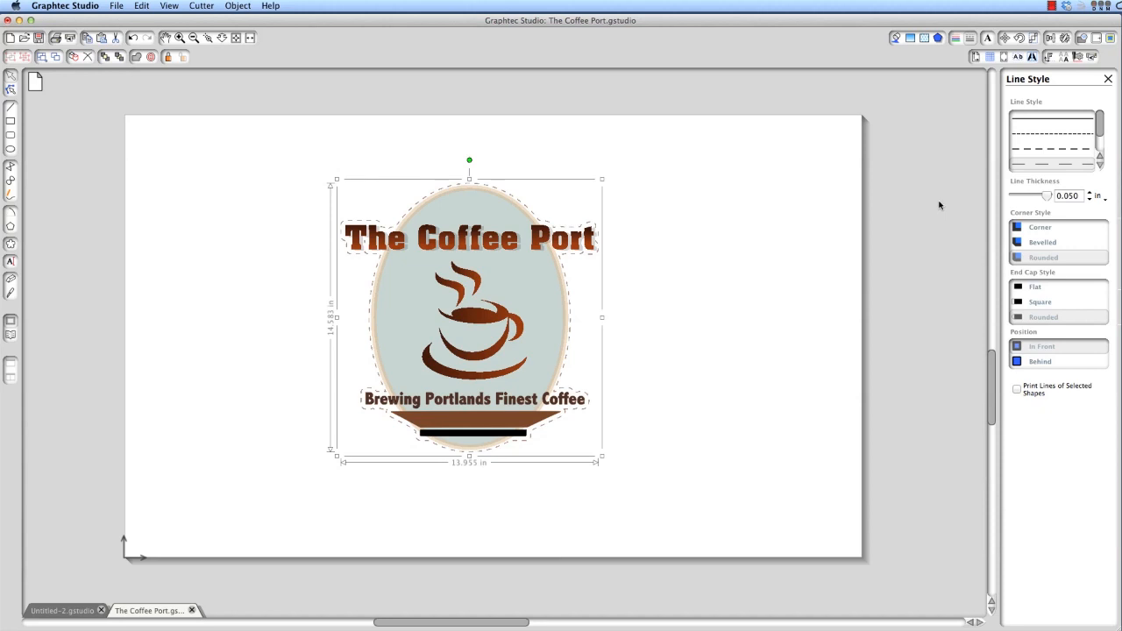
click(956, 38)
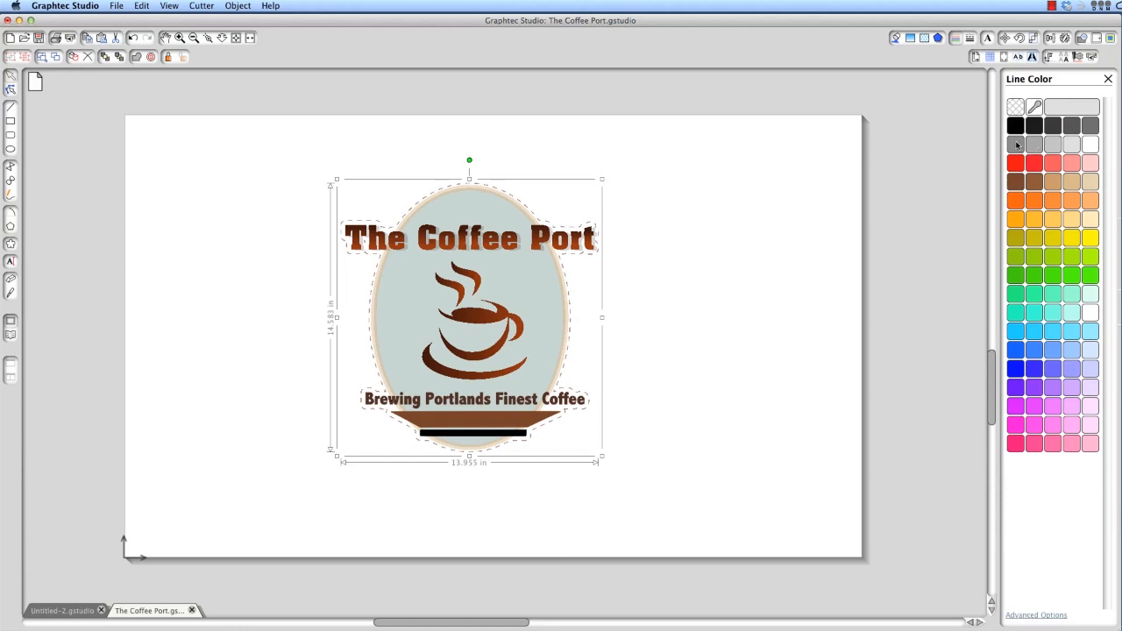
click(1017, 145)
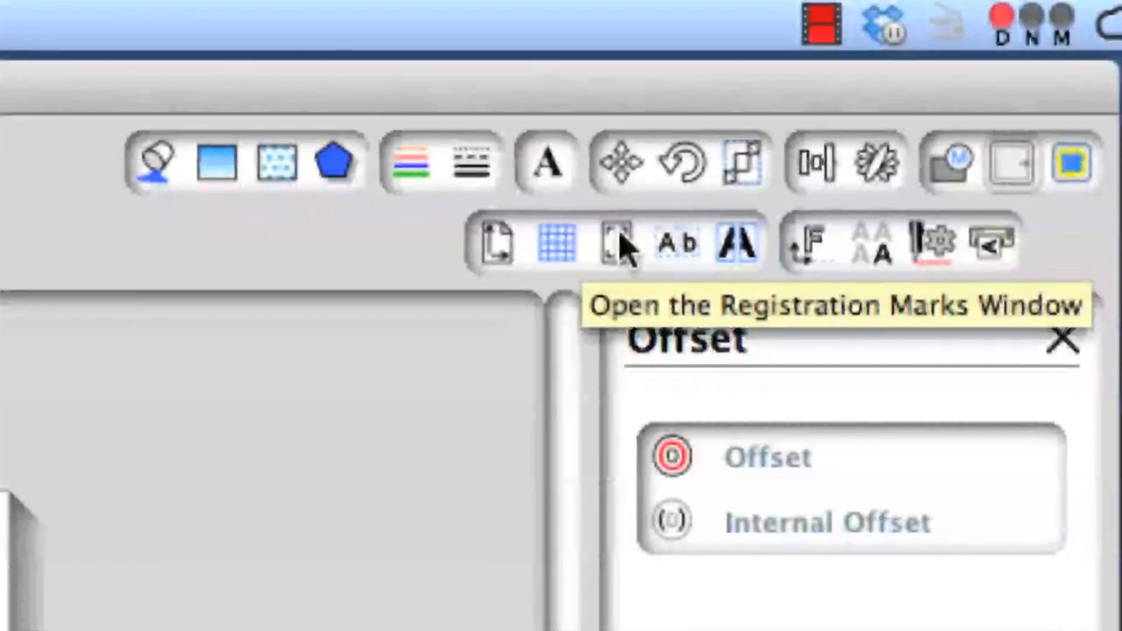
Add registration marks around the logo using the 4 Marks, Type 2 style
click(618, 246)
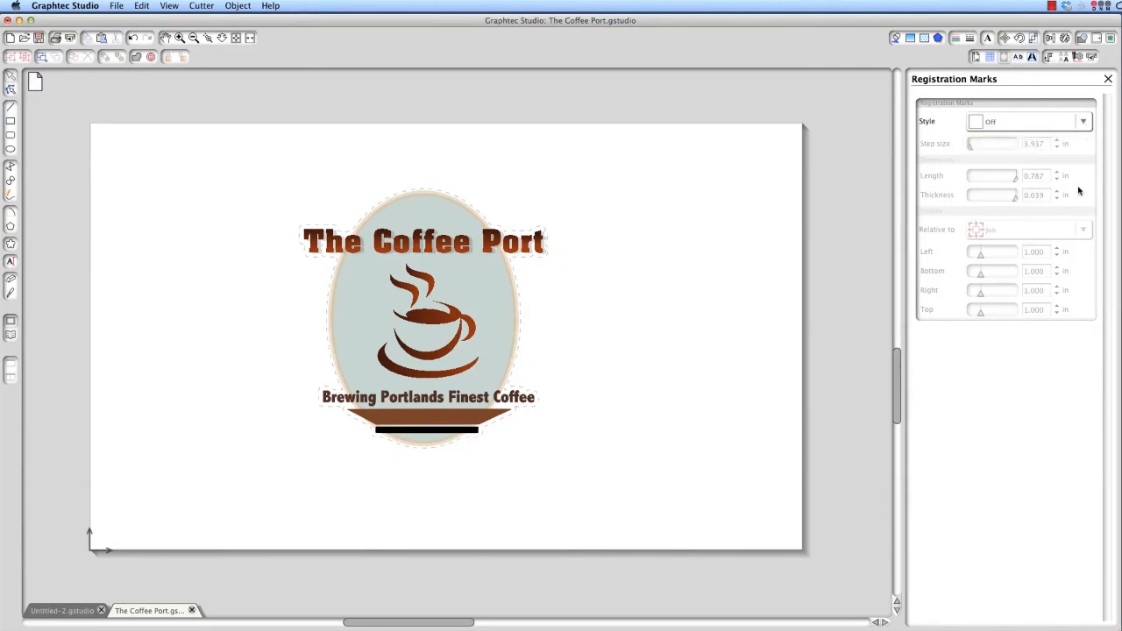
click(1084, 120)
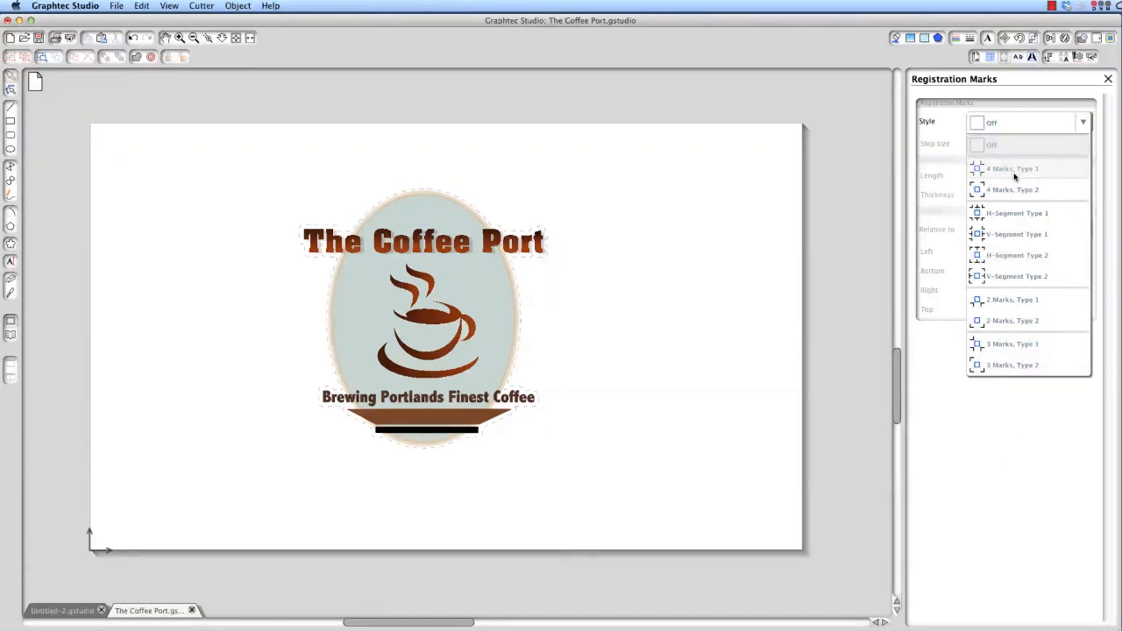
click(908, 436)
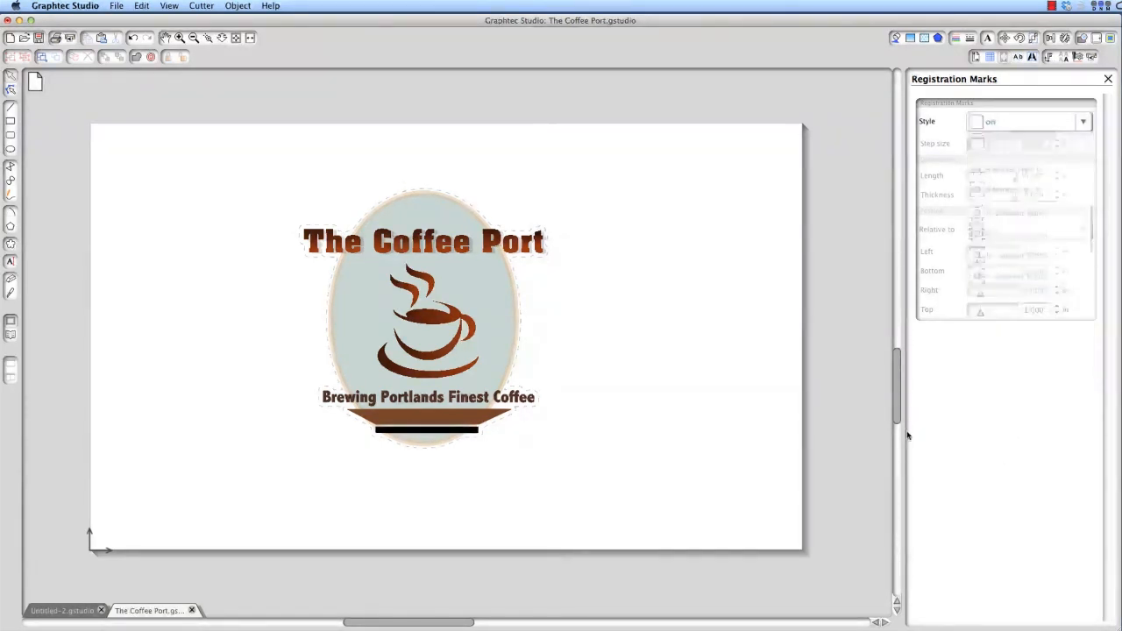
click(1088, 123)
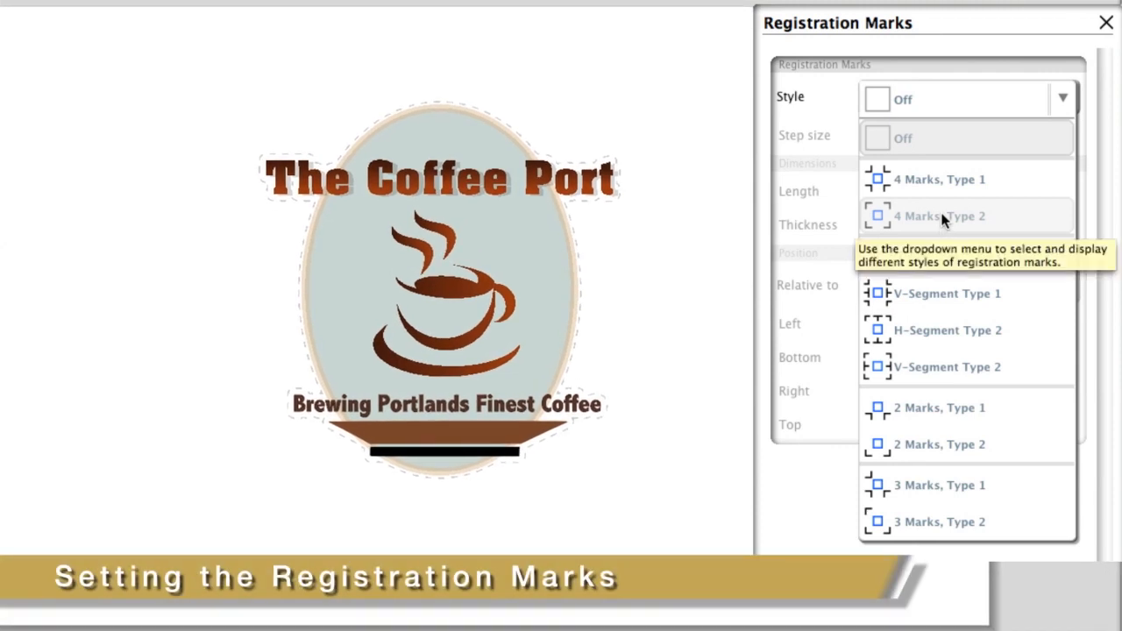
click(942, 215)
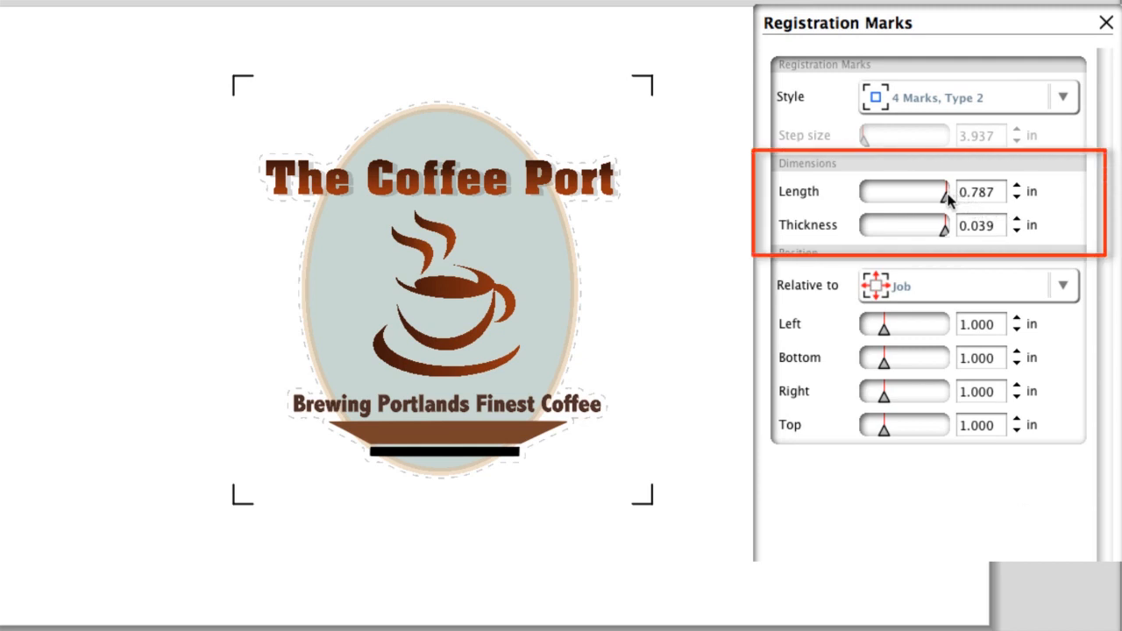
Try adjusting the registration marks' position to 1.019 in for Left and 1.461 in for Bottom
mouse_move(946, 200)
mouse_down()
mouse_move(845, 193)
mouse_move(957, 206)
mouse_up()
drag(944, 234, 1037, 262)
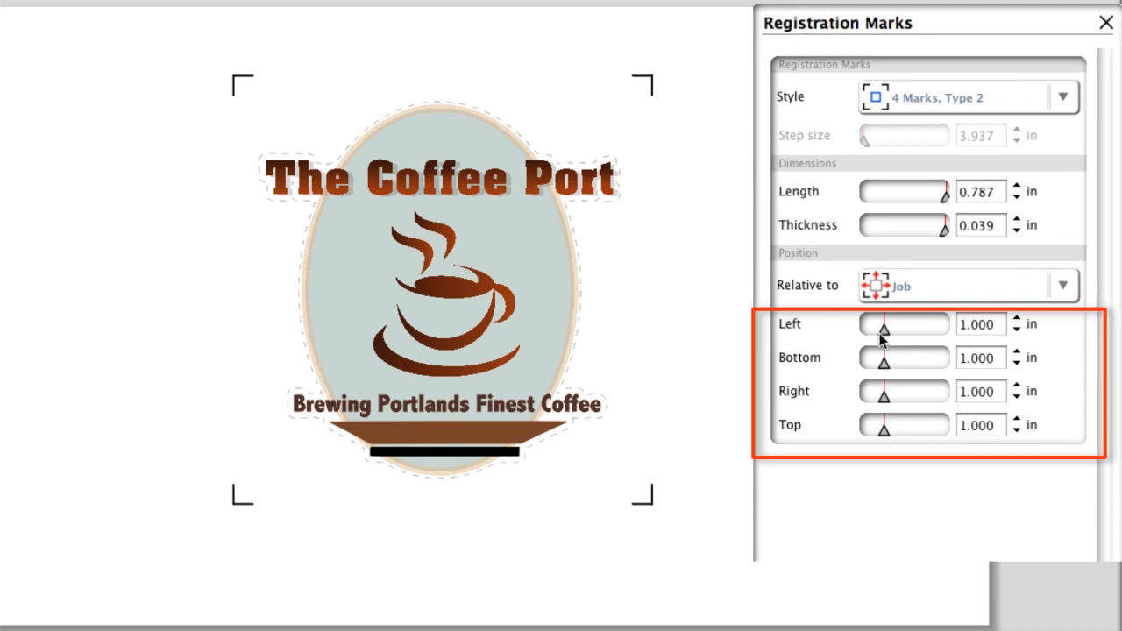
drag(883, 330, 882, 329)
drag(882, 329, 893, 367)
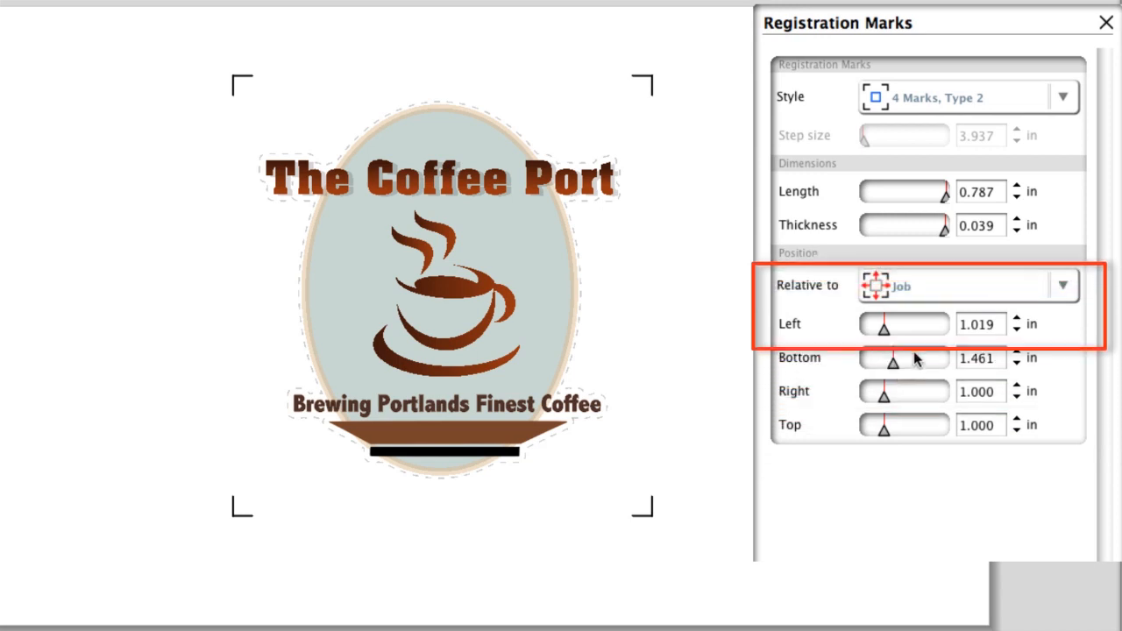
Try positioning the registration marks relative to Media with a different left distance, and return the reference to Job
click(1062, 289)
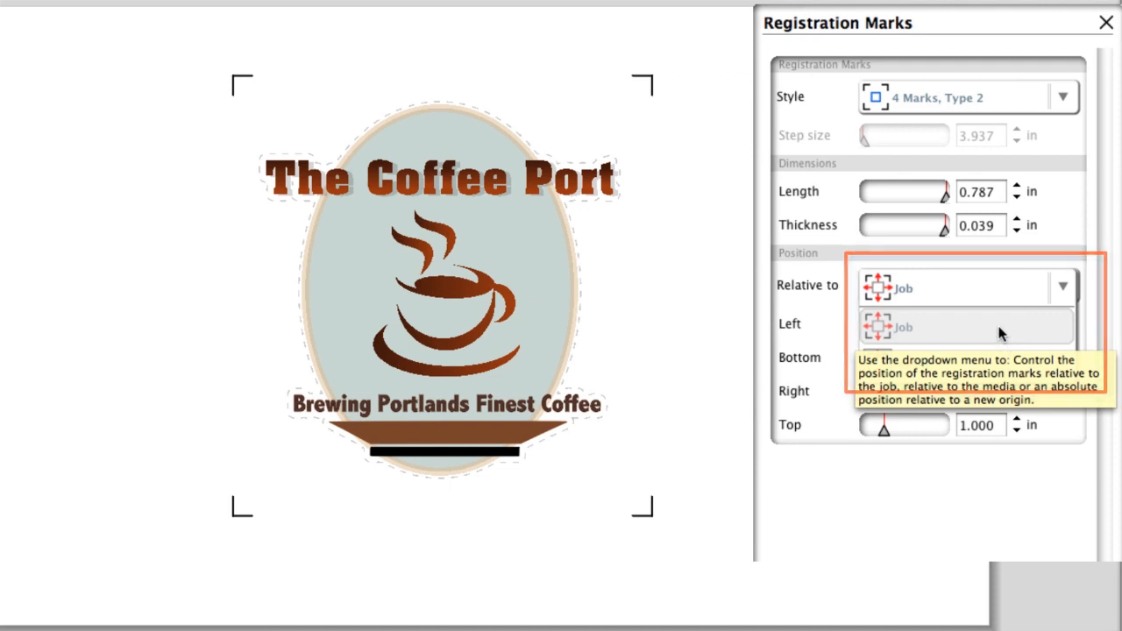
click(992, 359)
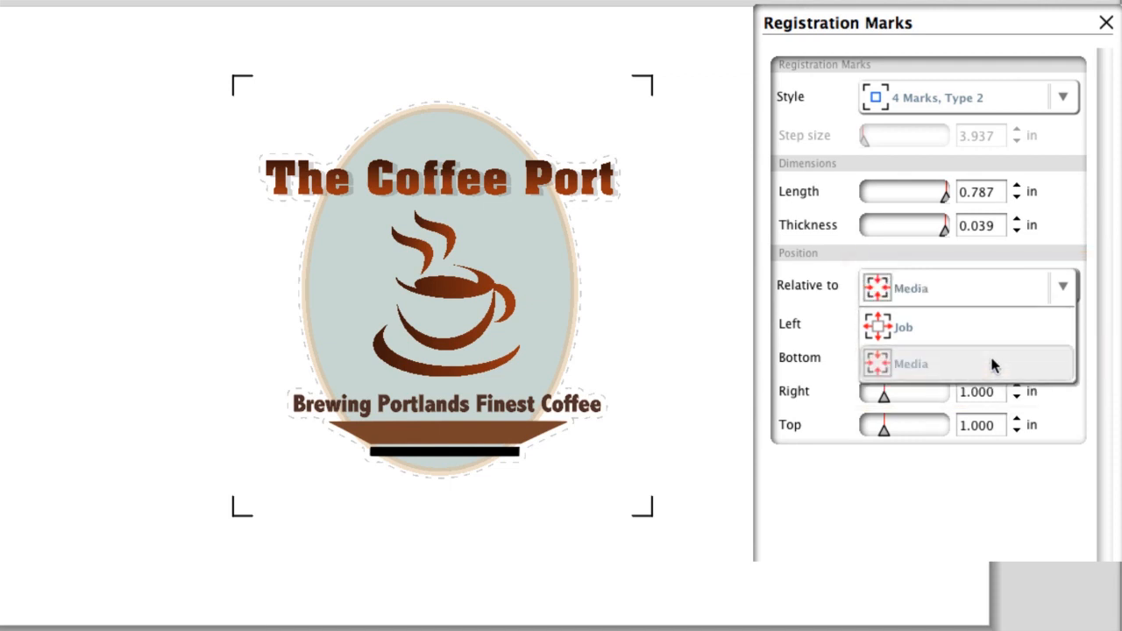
drag(945, 330, 947, 361)
click(1035, 293)
click(980, 321)
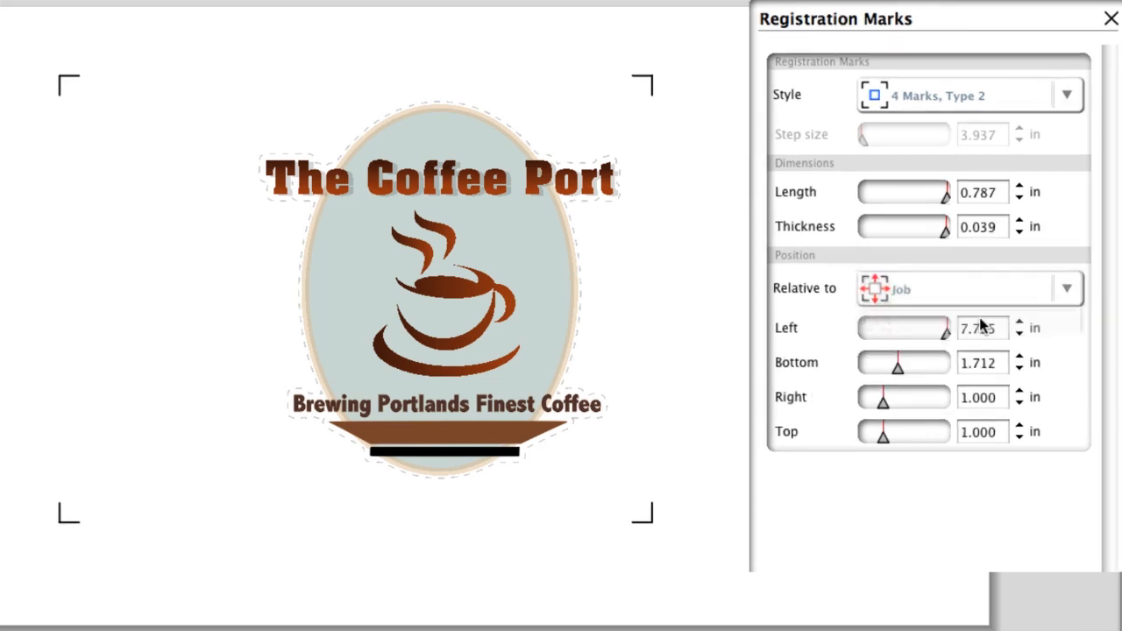
Set the registration marks' distance from the job to 1.068 in for Left and 1 in for Bottom
drag(945, 332, 884, 333)
double_click(966, 323)
text(1.068)
key(Tab)
text(1)
key(Tab)
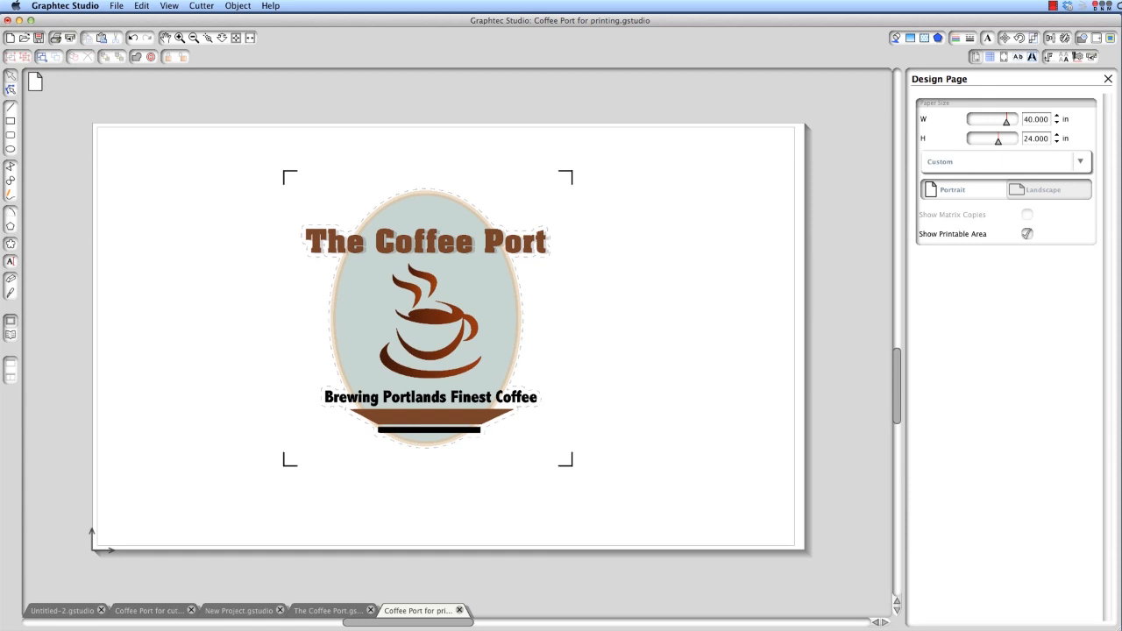
Configure the cut job by color and exclude the gray RGB (140,140,140) contour line
click(1078, 58)
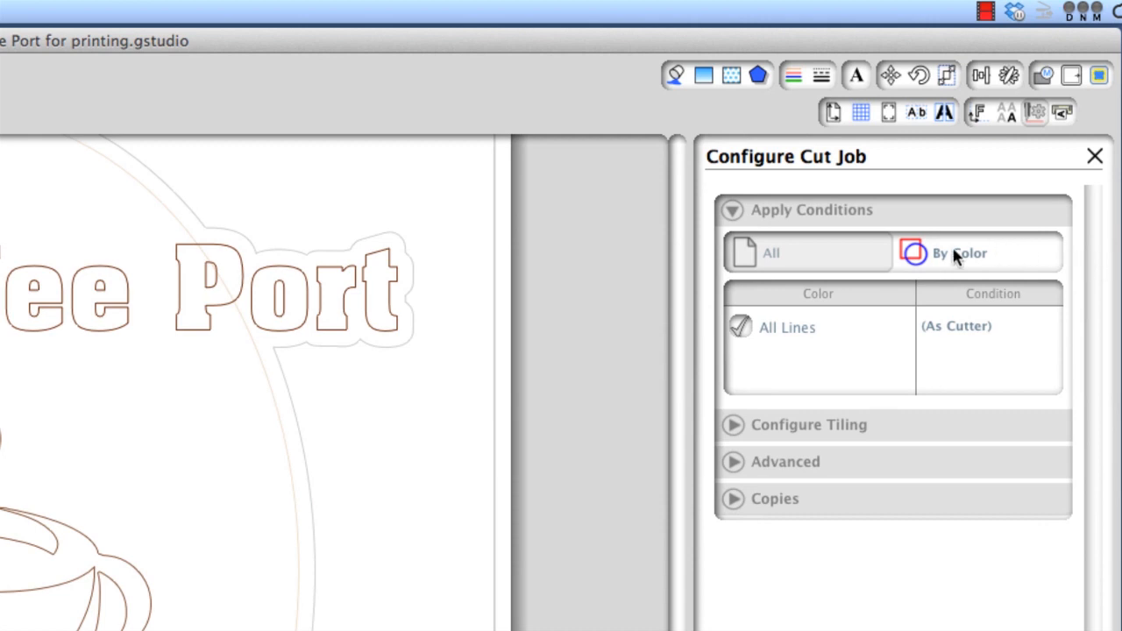
click(954, 253)
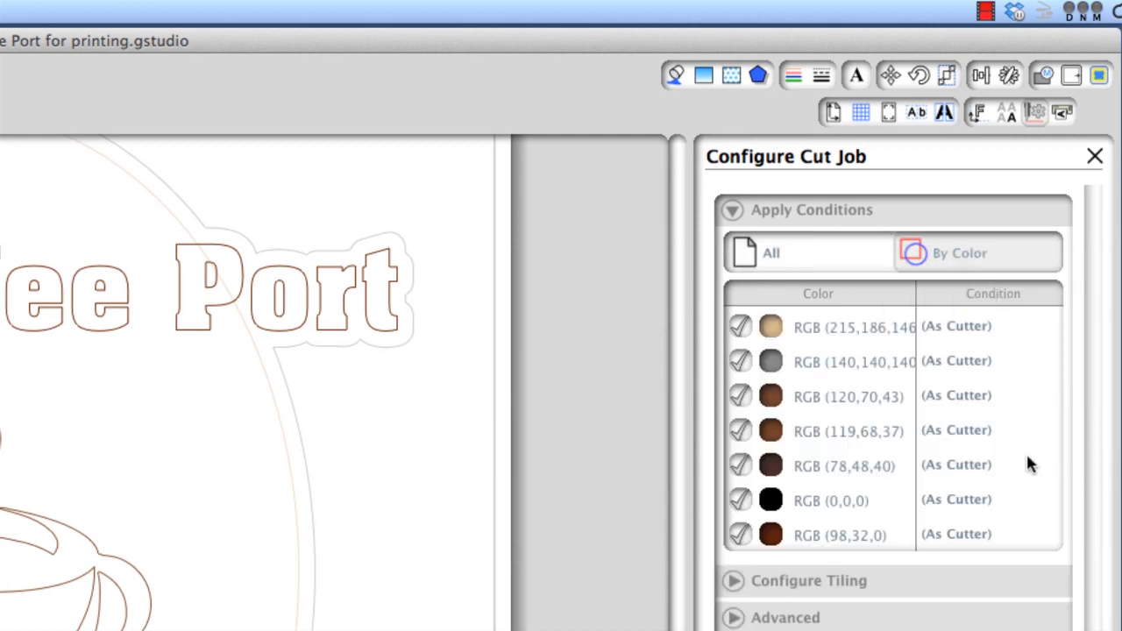
click(741, 362)
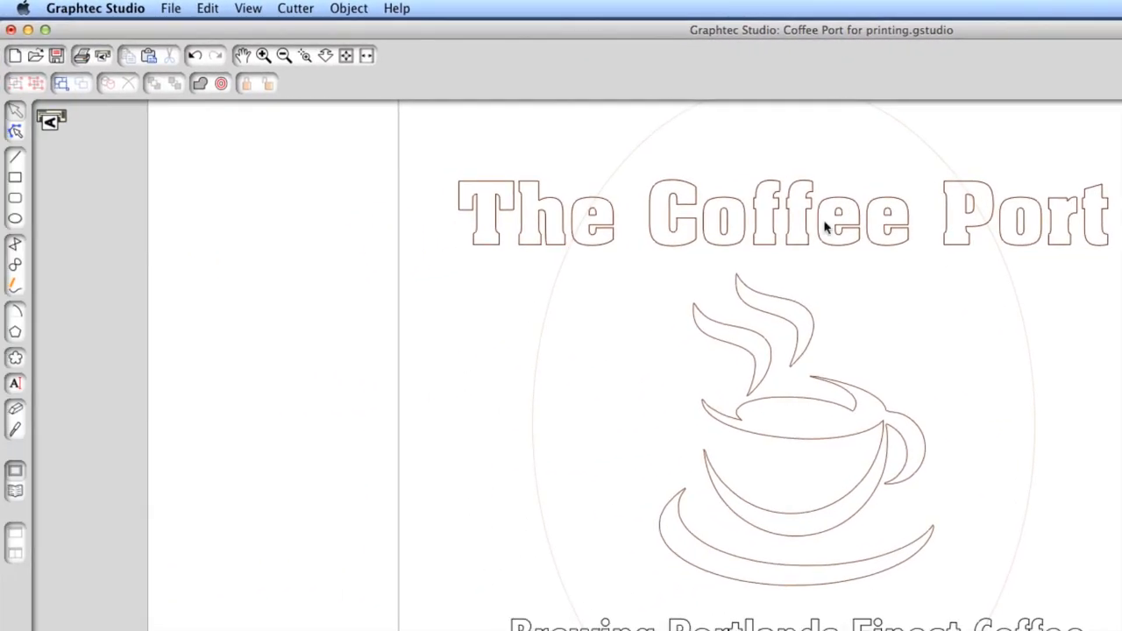
Print one copy of all pages of the design on the EPSON Artisan 837 with default settings
click(169, 10)
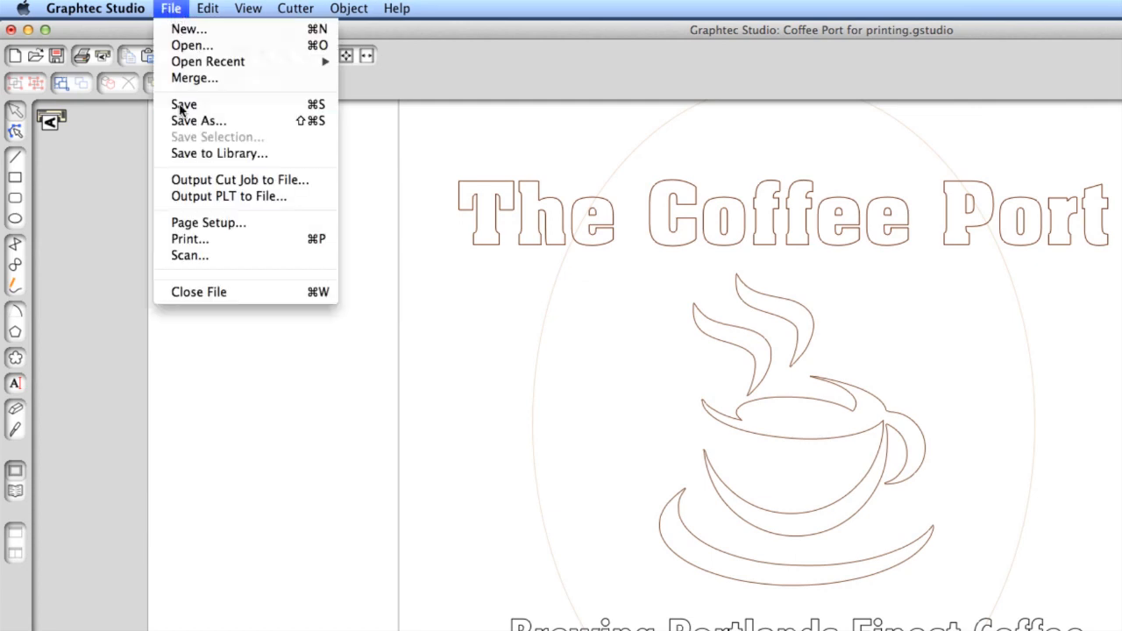
click(212, 249)
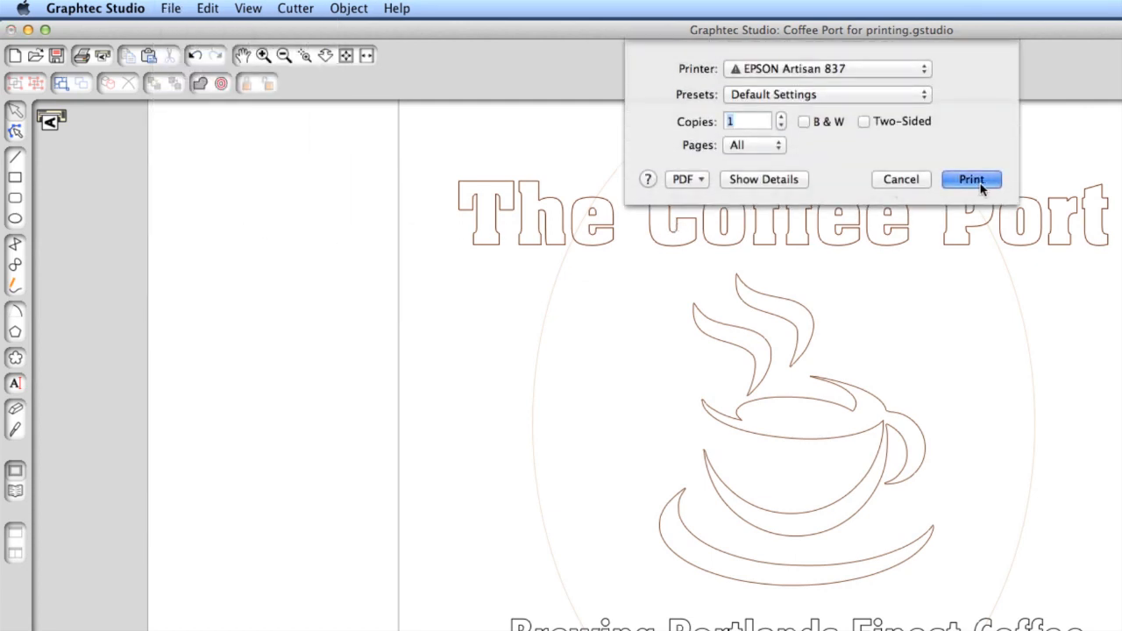
click(972, 180)
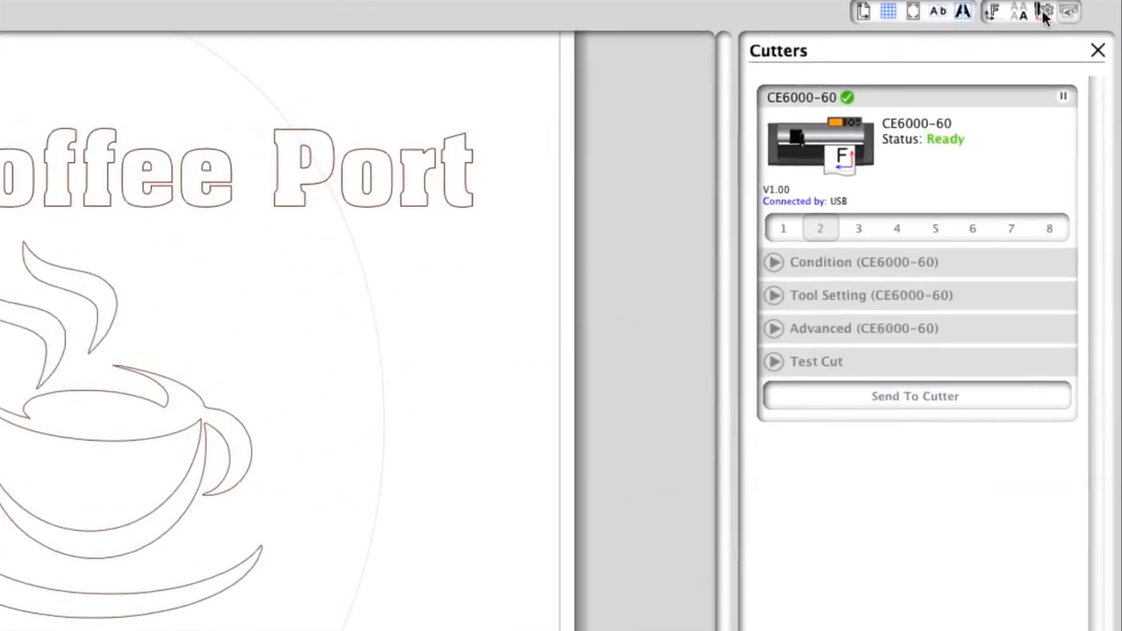
Include the gray RGB (140,140,140) contour in the cut job and exclude all the other line colors
click(1077, 56)
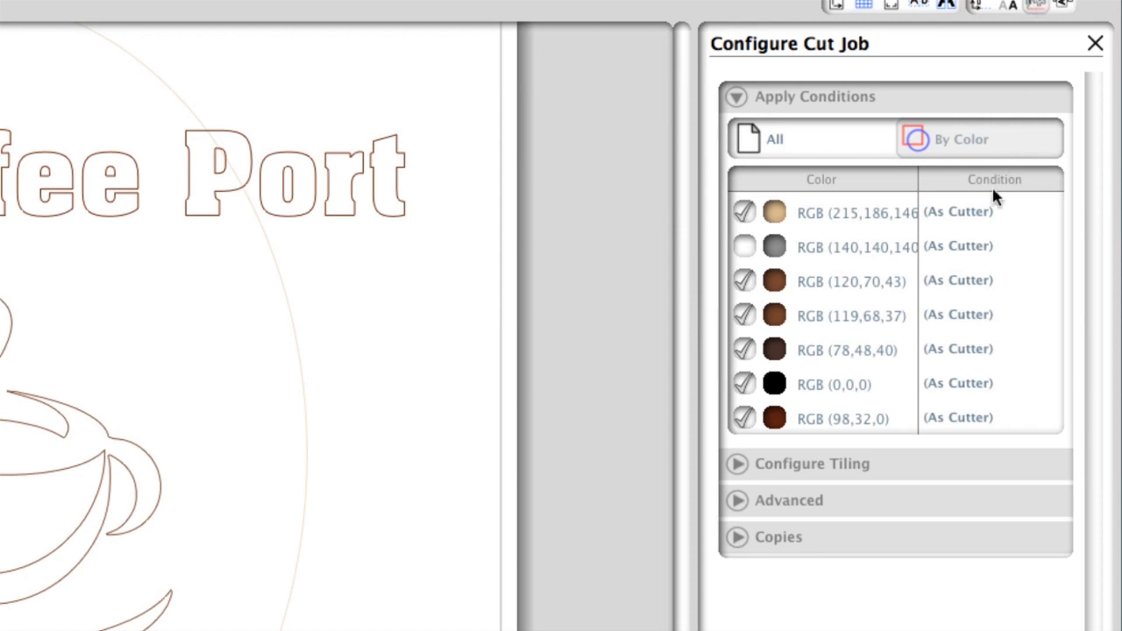
click(744, 248)
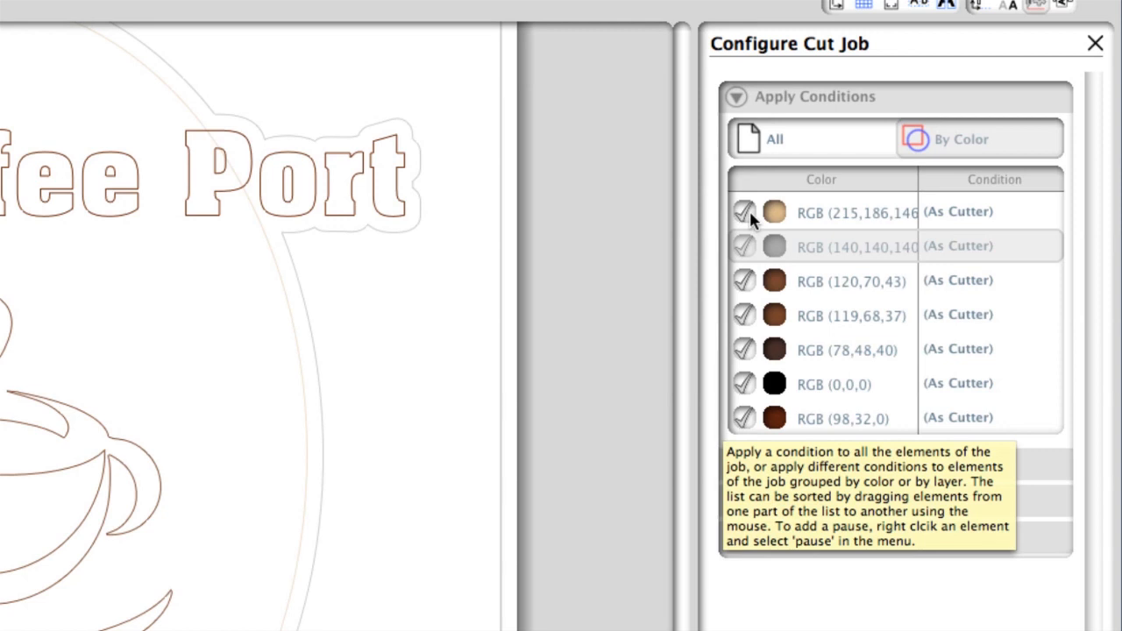
click(747, 214)
click(743, 282)
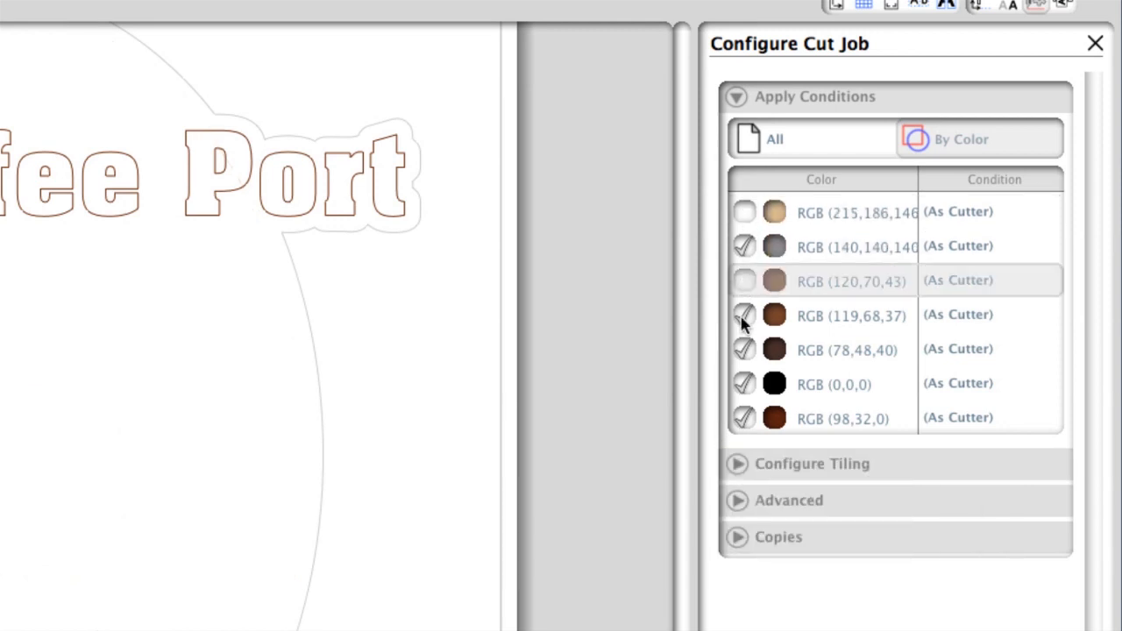
click(744, 315)
click(745, 350)
click(743, 385)
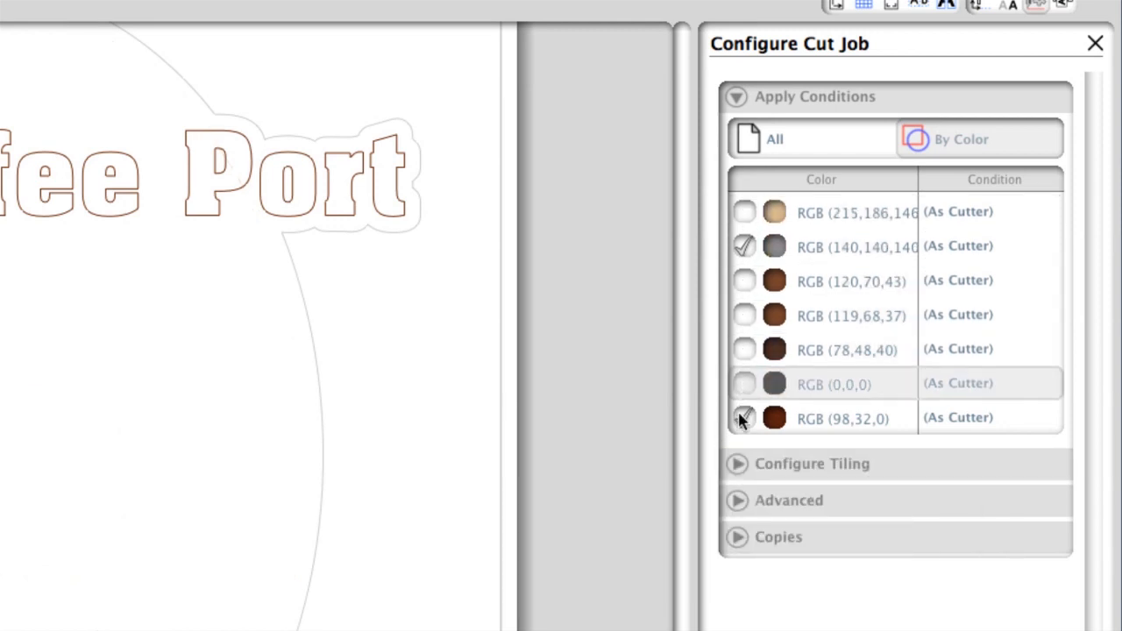
click(744, 419)
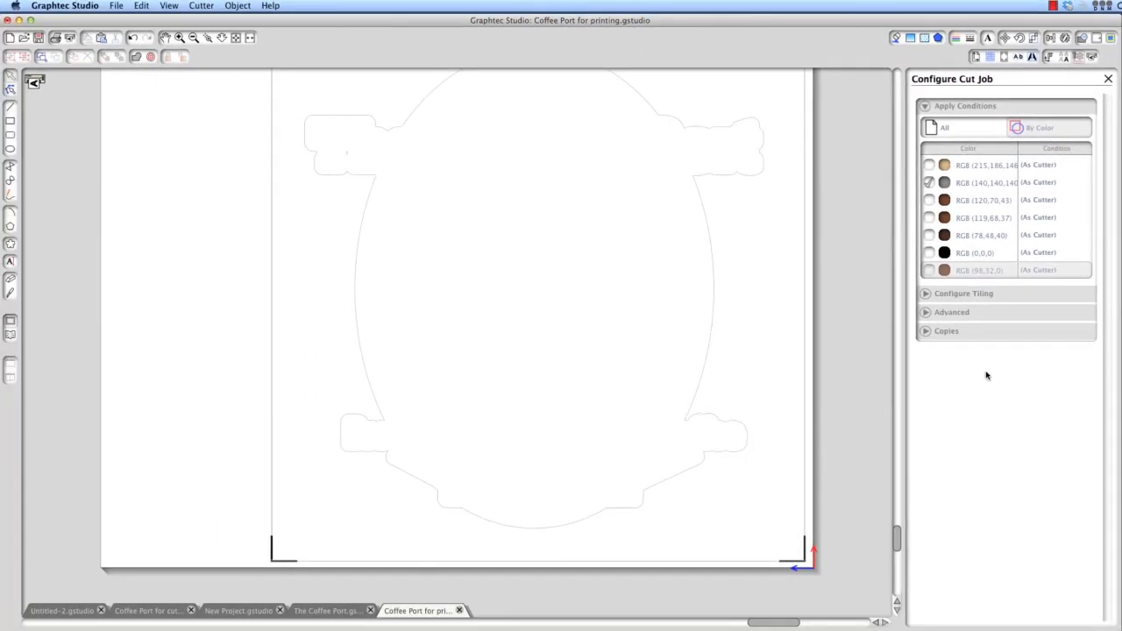
Send the contour cut job to the CE6000-60 cutter
click(203, 6)
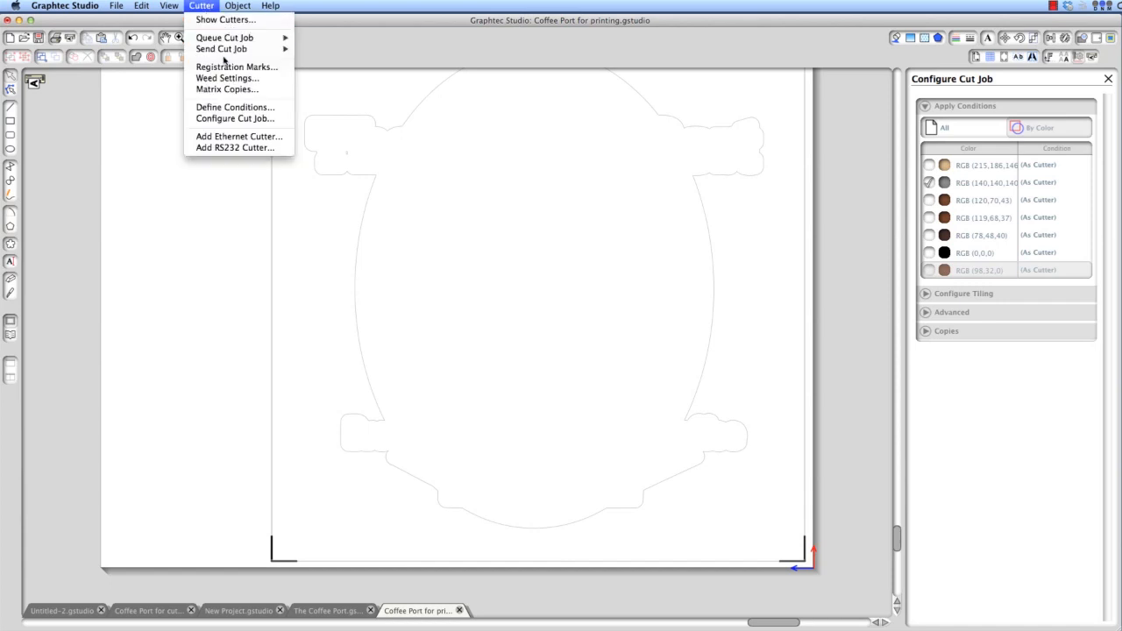
mouse_move(230, 50)
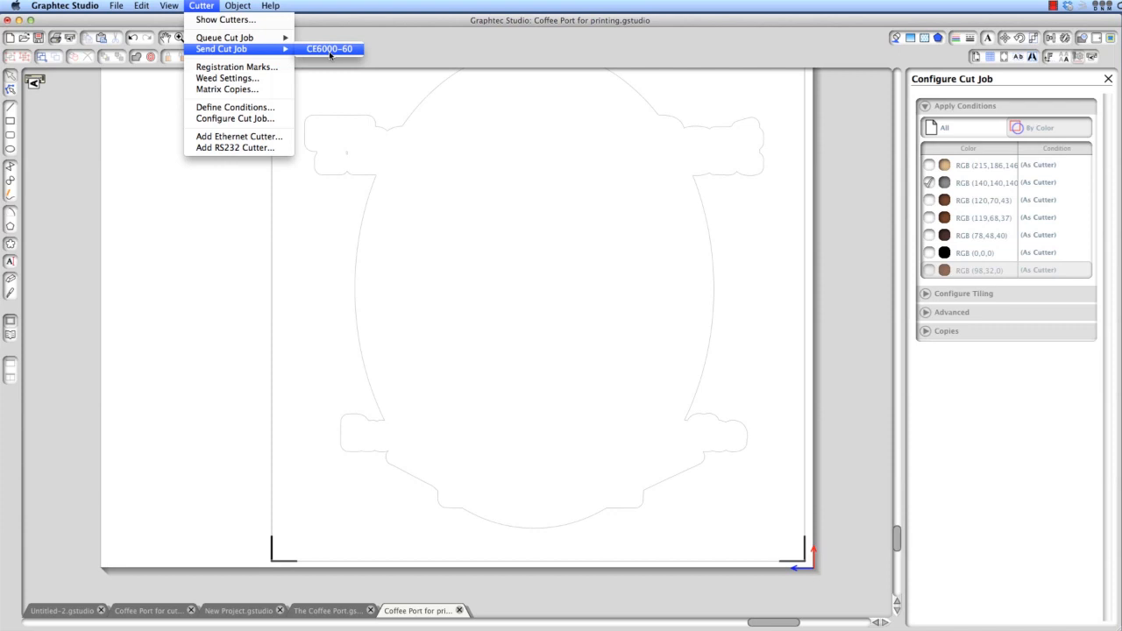
click(329, 50)
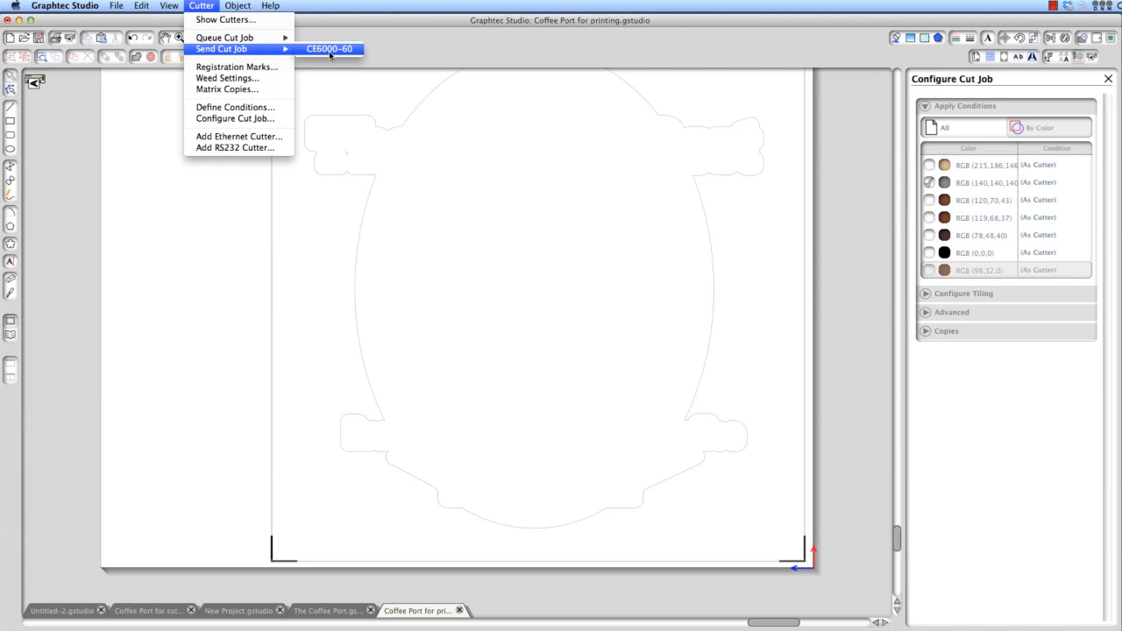